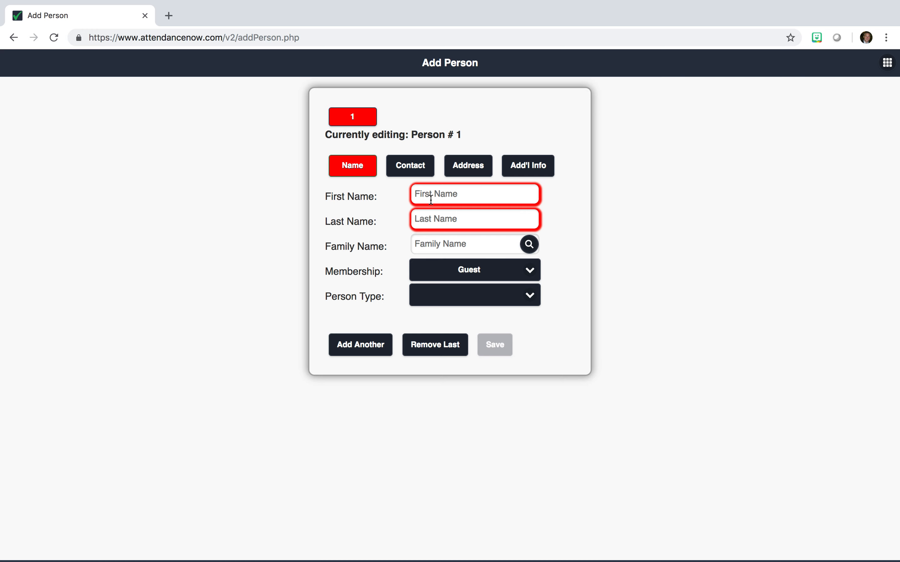
Enter the first person's first name, last name and family name
click(431, 199)
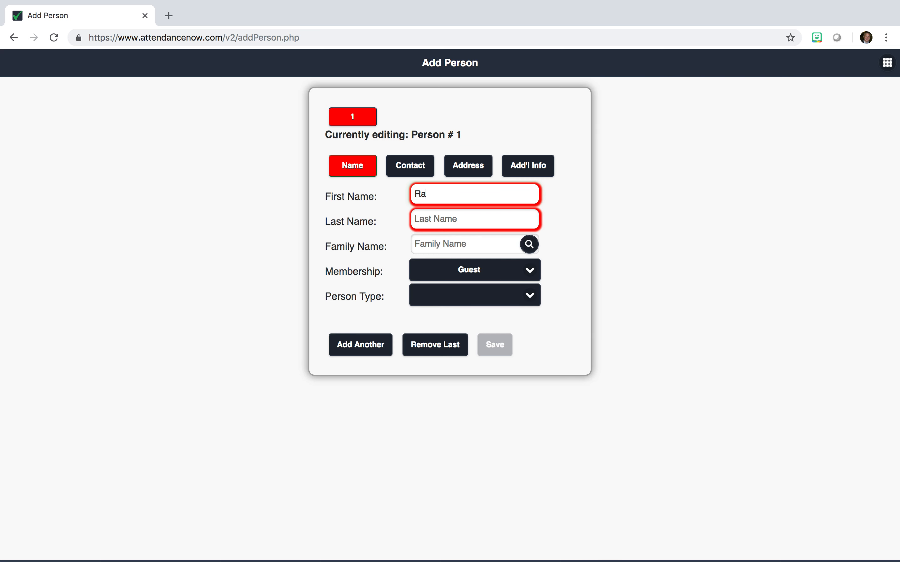
key(Tab)
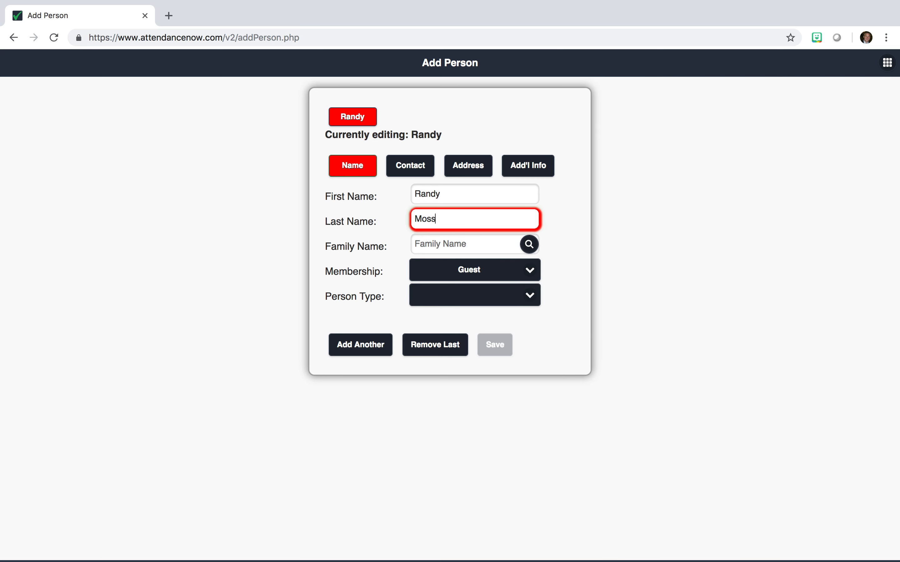
key(Tab)
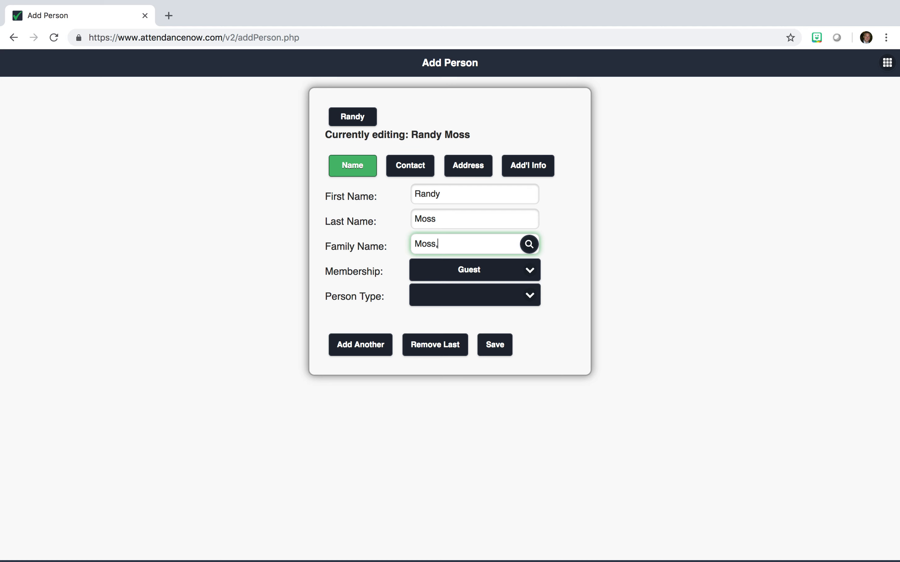
Set Membership to Member and Person Type to Main Contact - Parent / Adult
click(482, 274)
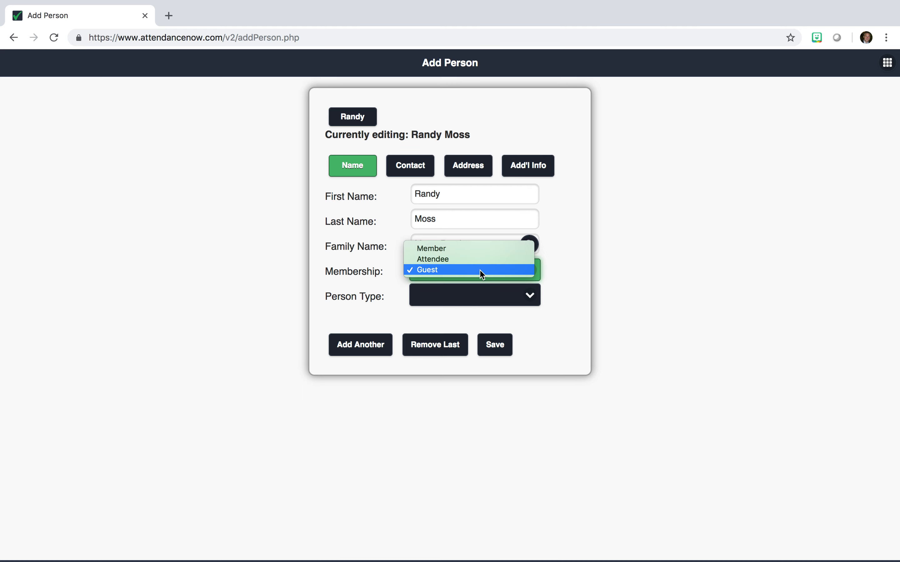
click(450, 249)
click(448, 306)
click(446, 306)
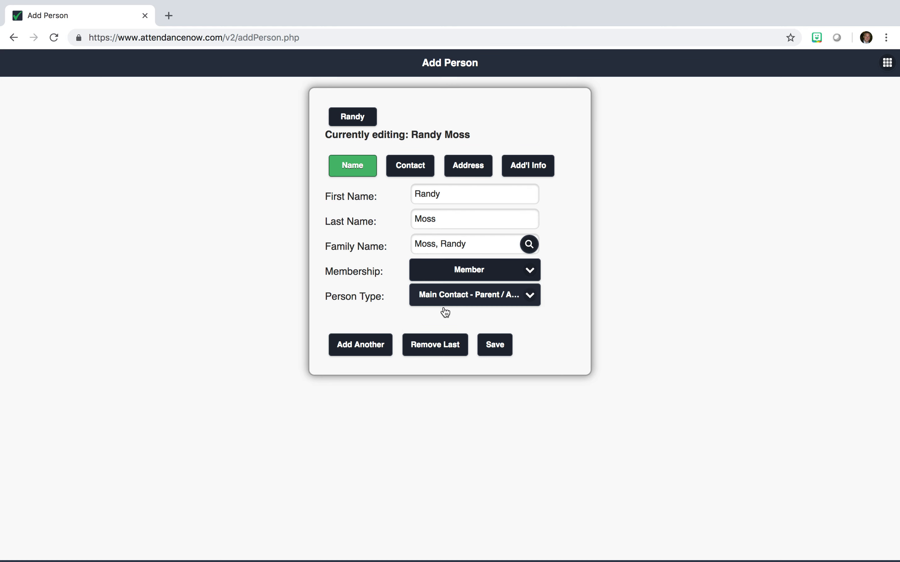
On the Contact tab, enter the person's e-mail and phone number, marking Phone 1 as Mobile
click(411, 169)
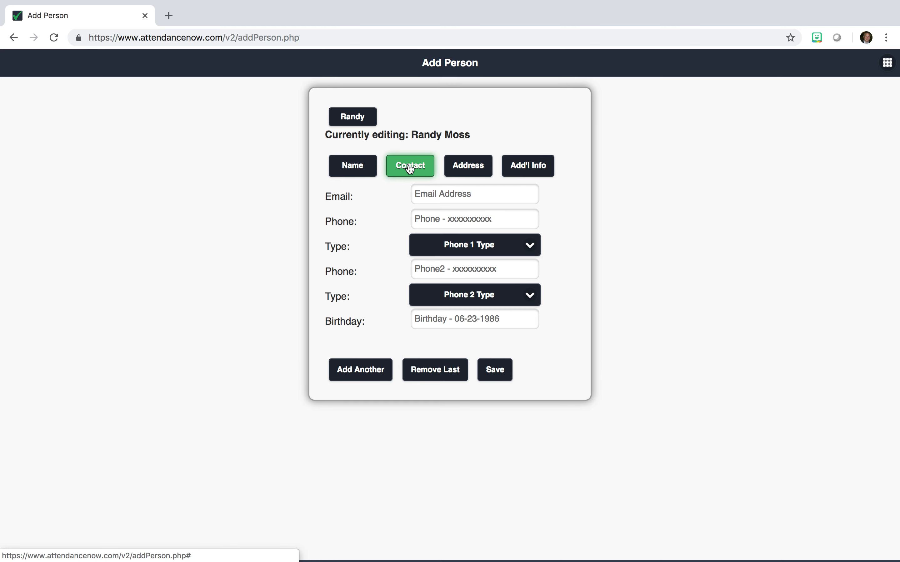
click(450, 192)
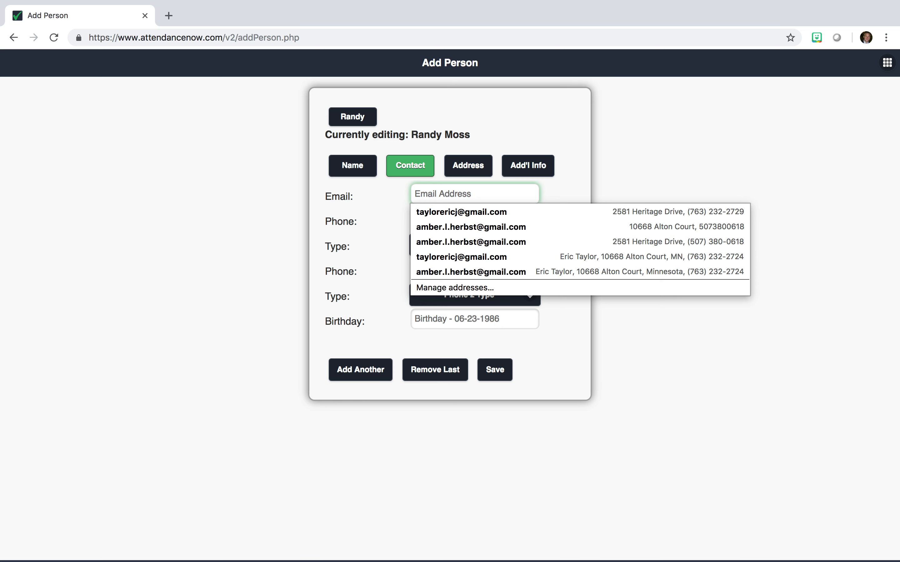
text(test@gmail.com)
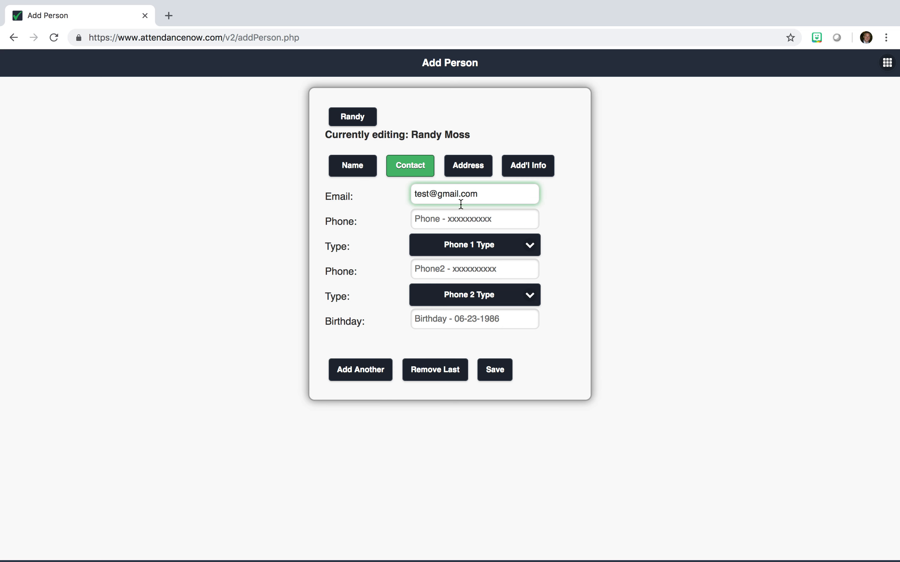
click(475, 218)
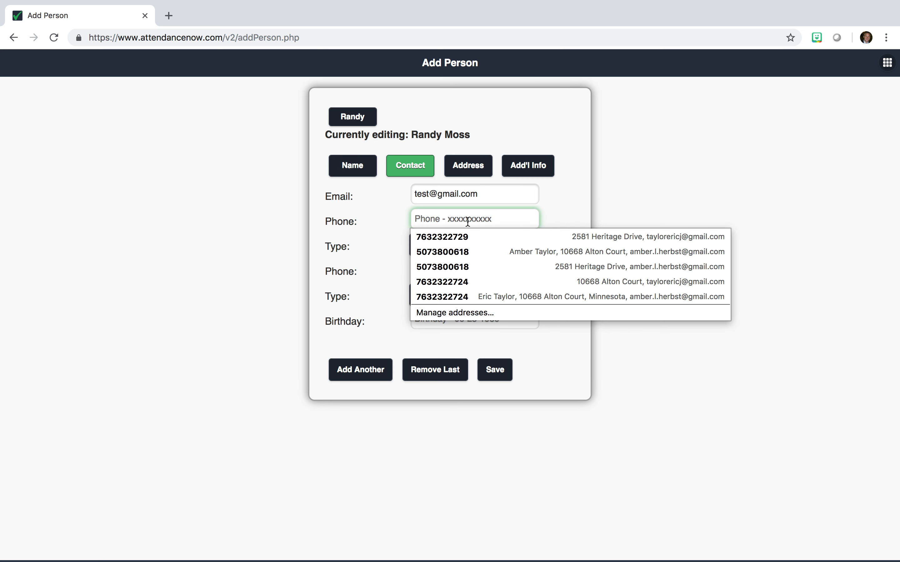
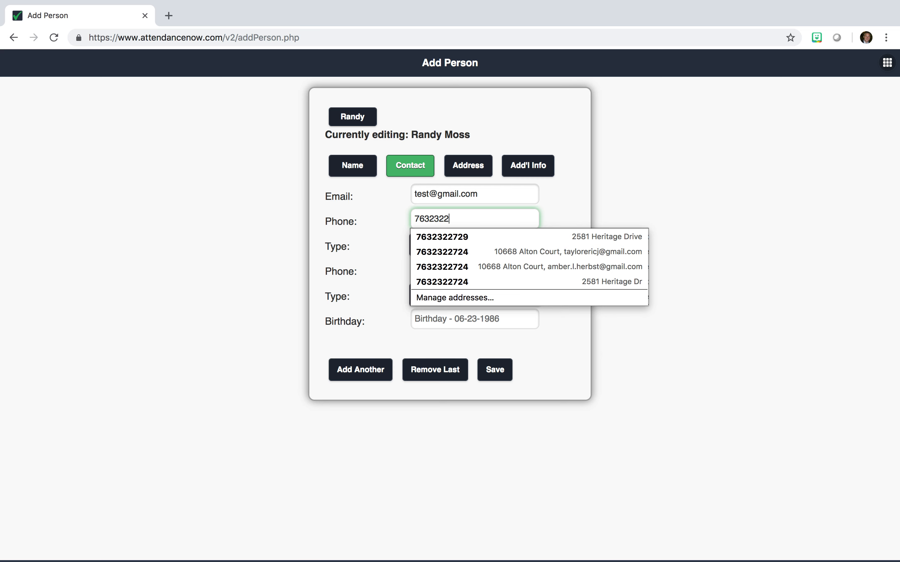
click(530, 245)
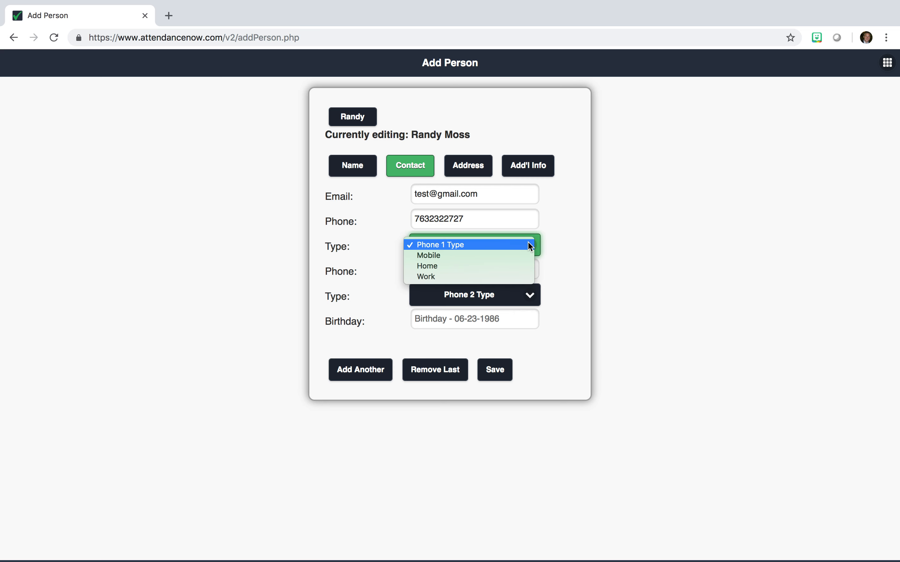
click(502, 255)
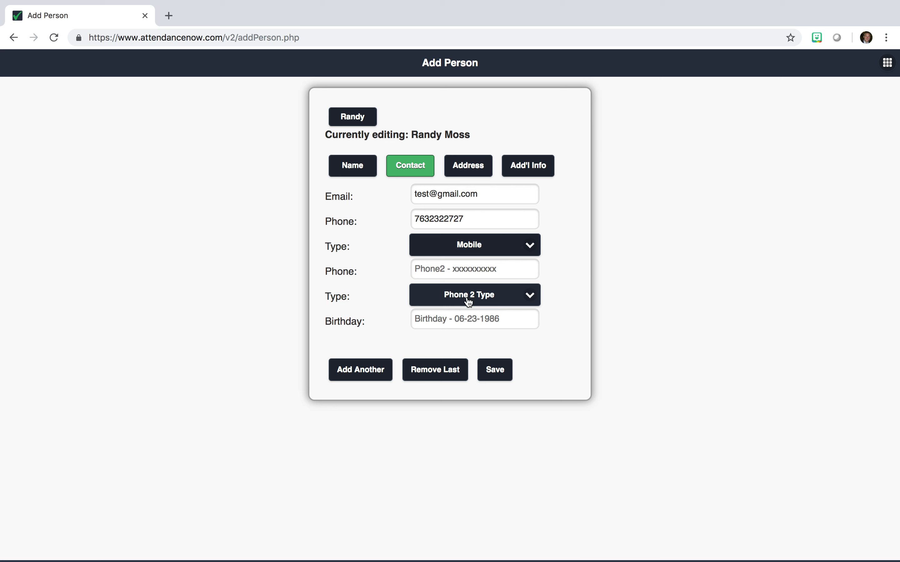
click(455, 319)
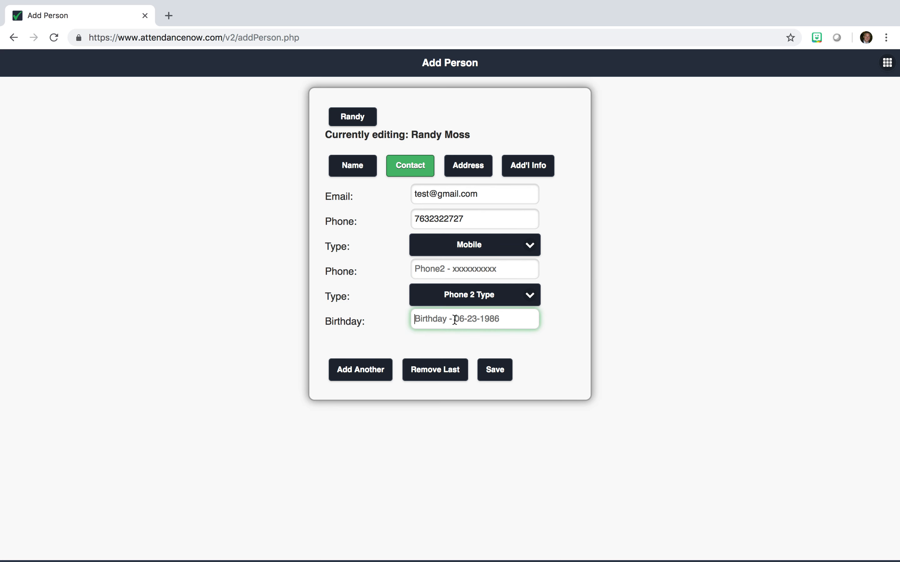
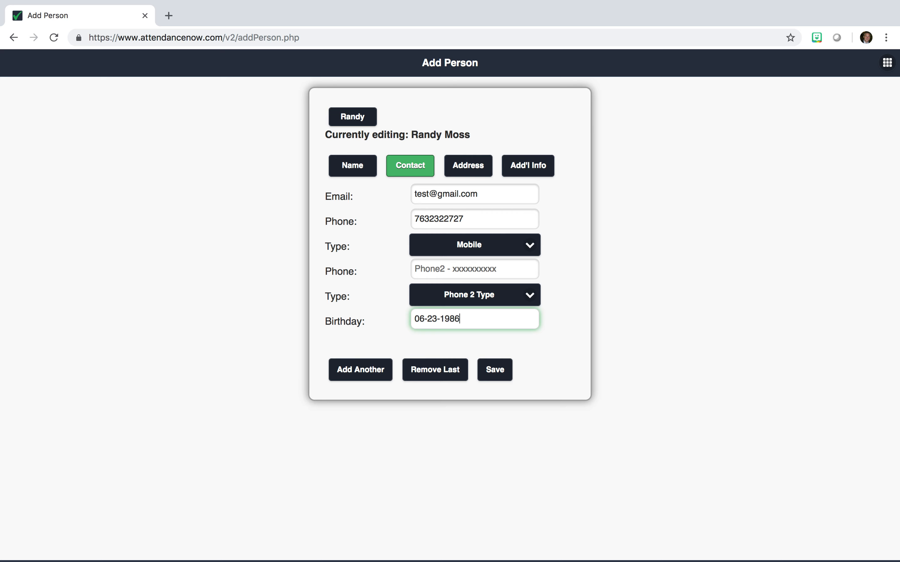
click(481, 171)
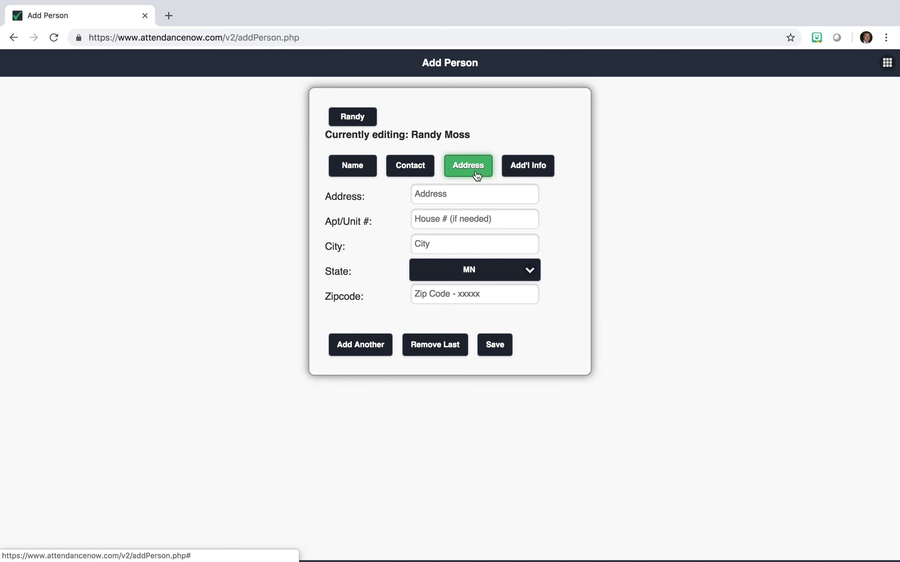
Autofill the address from the first saved entry and clear the Apt/Unit # field
click(448, 192)
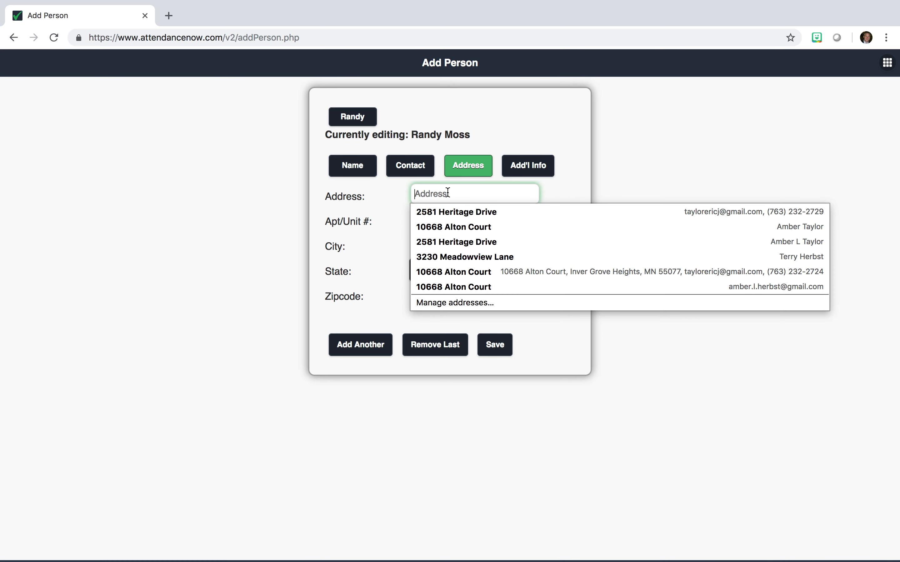
click(441, 210)
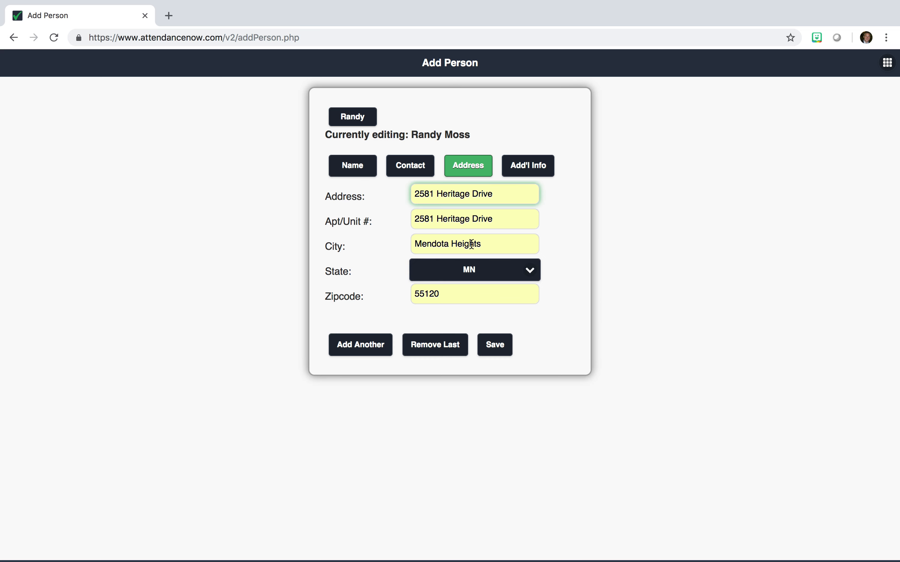
click(500, 226)
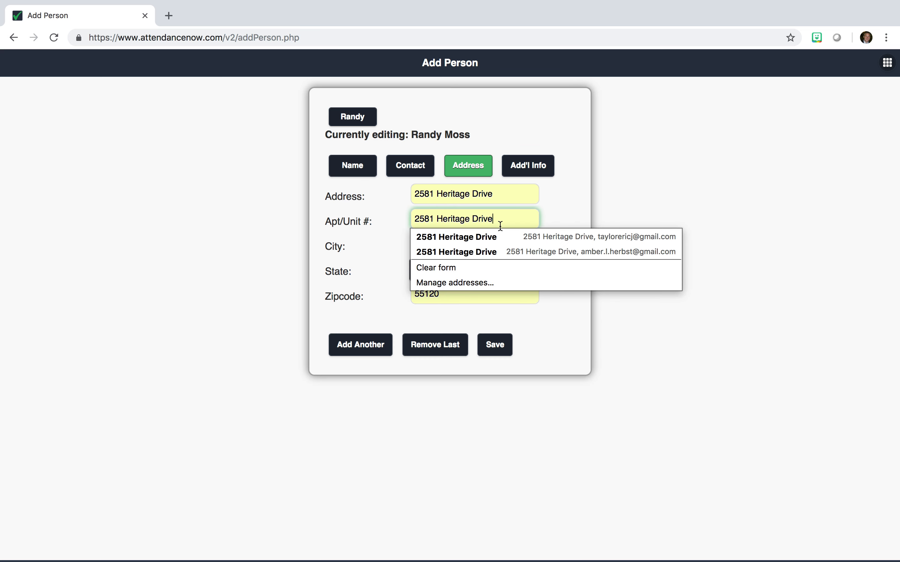
drag(506, 219, 392, 215)
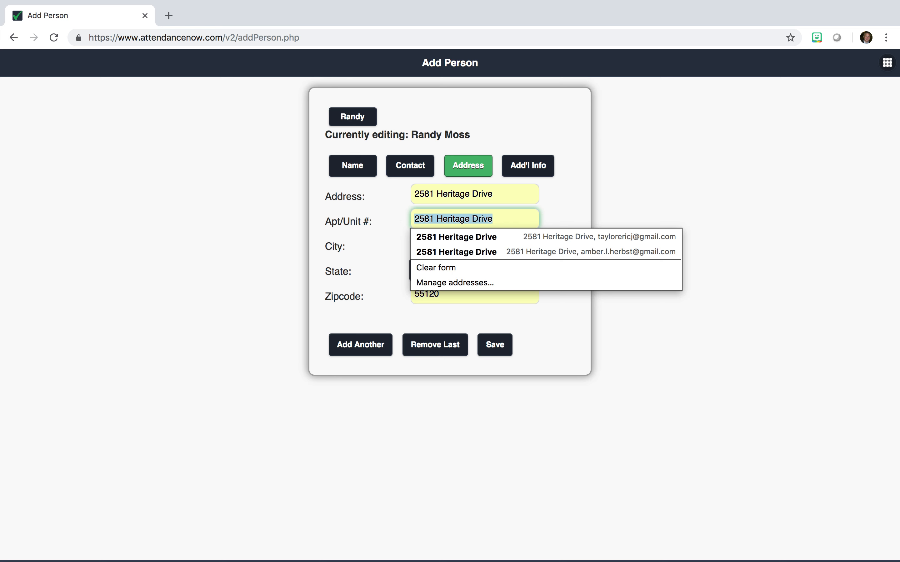
key(BackSpace)
click(571, 233)
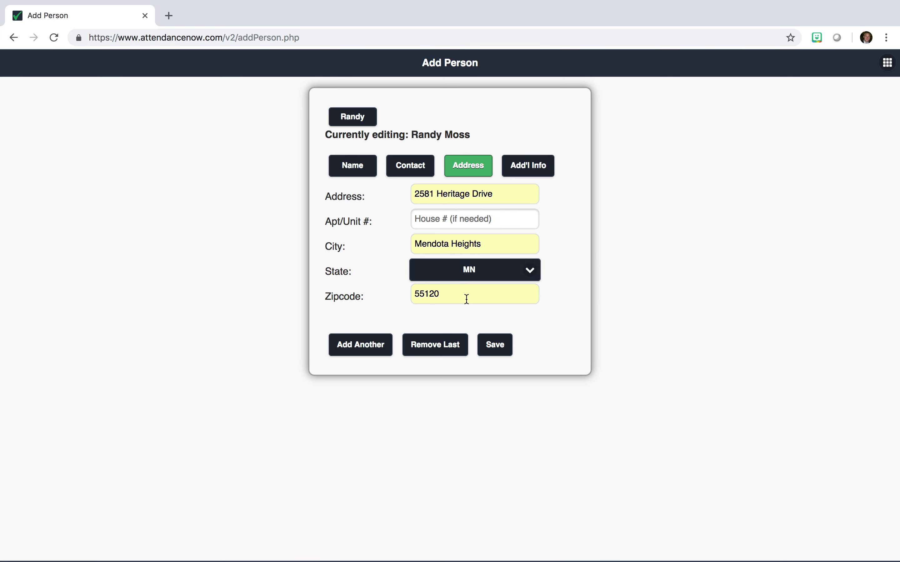
Return to the Name section and select the whole Family Name value
click(368, 167)
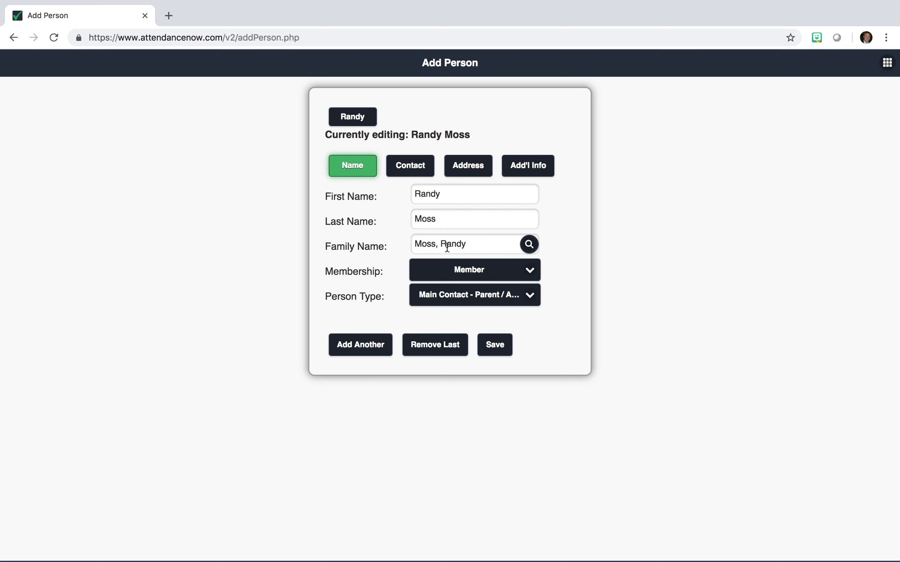
triple_click(458, 245)
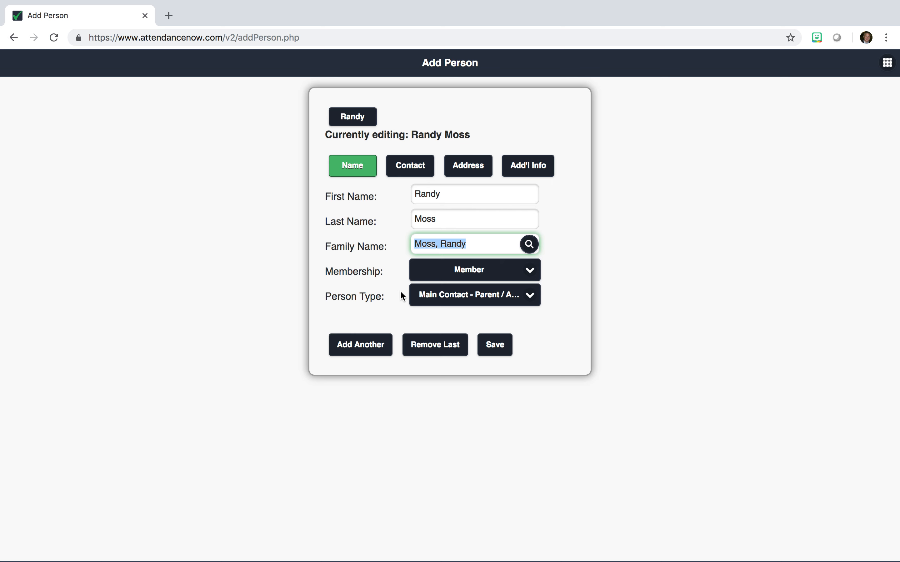
triple_click(451, 241)
Reconfirm Member membership and Main Contact as the first person's type
click(450, 274)
click(448, 269)
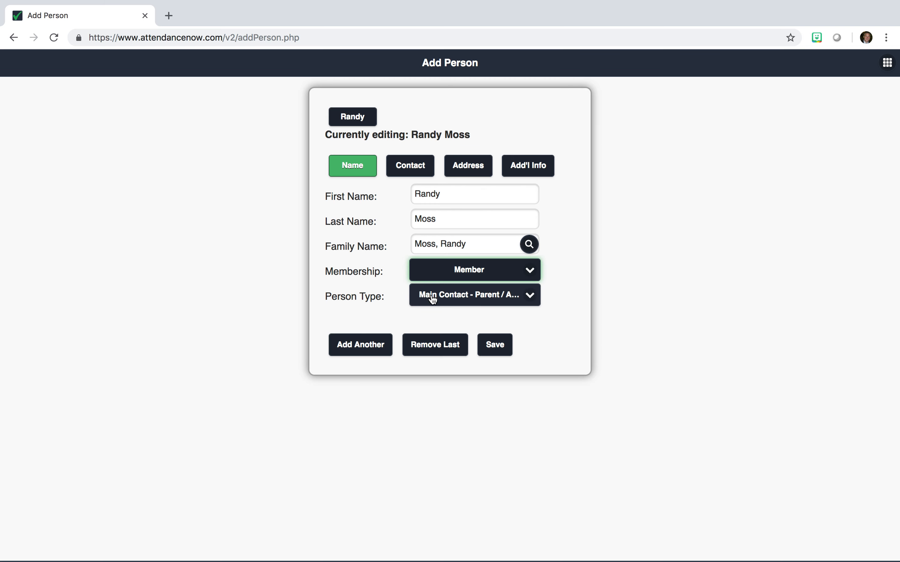
click(433, 299)
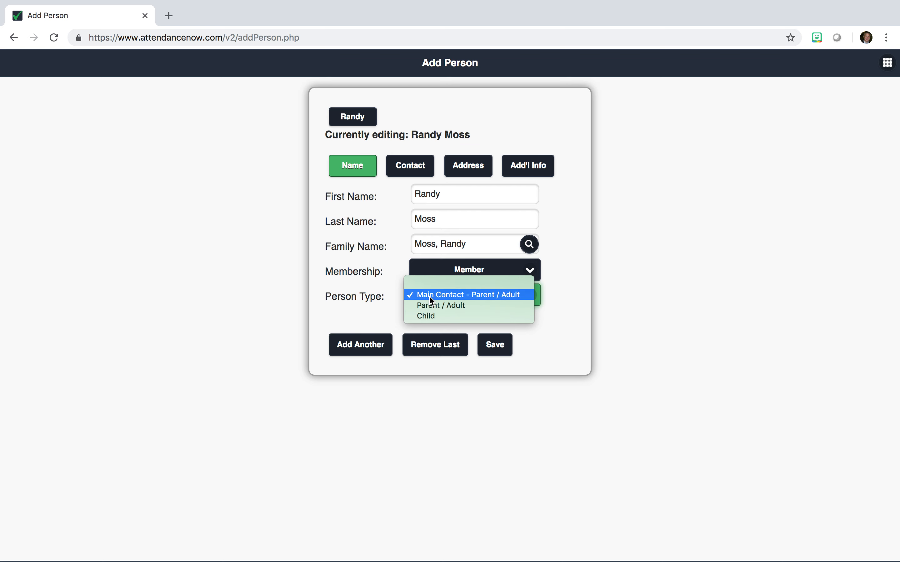
click(430, 298)
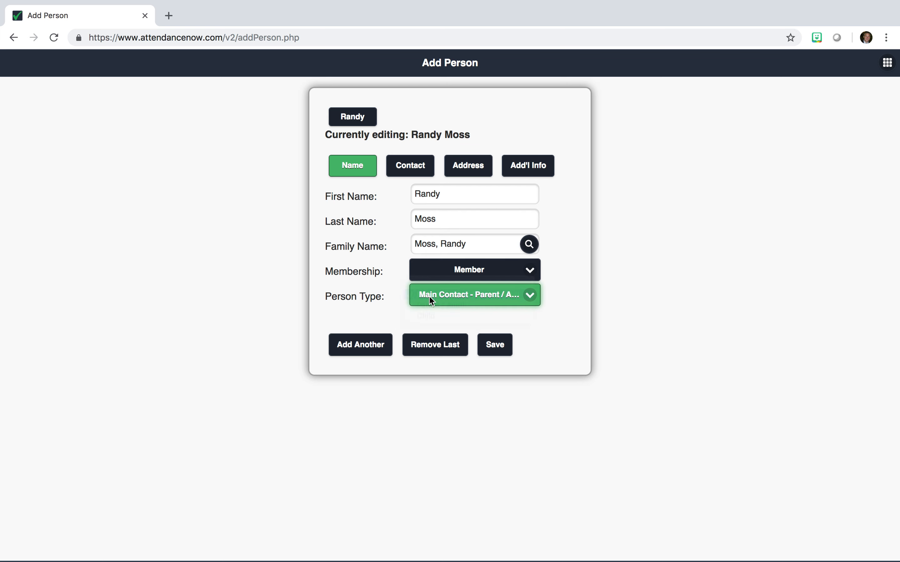
click(431, 300)
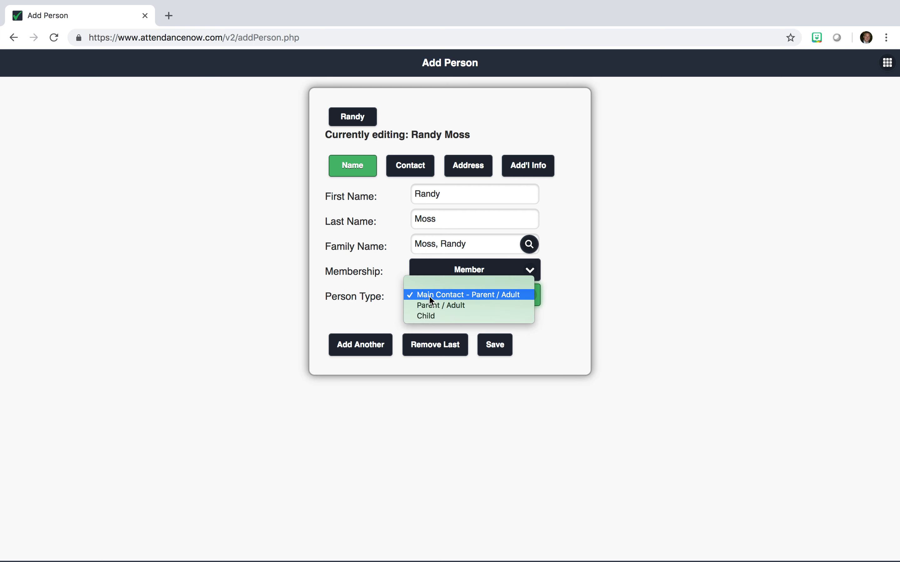
click(431, 297)
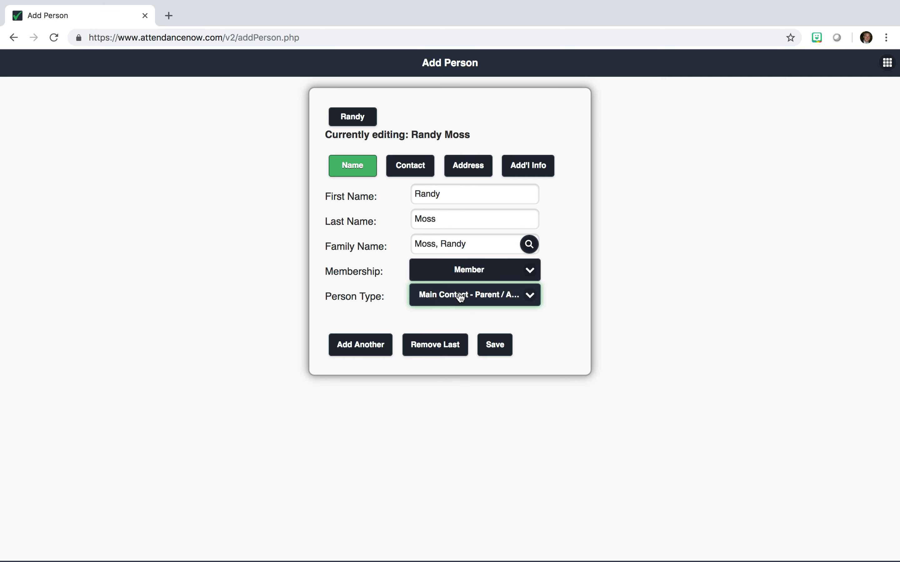
Review the Contact, Address and Name sections, then add Person # 2 with Add Another
click(411, 172)
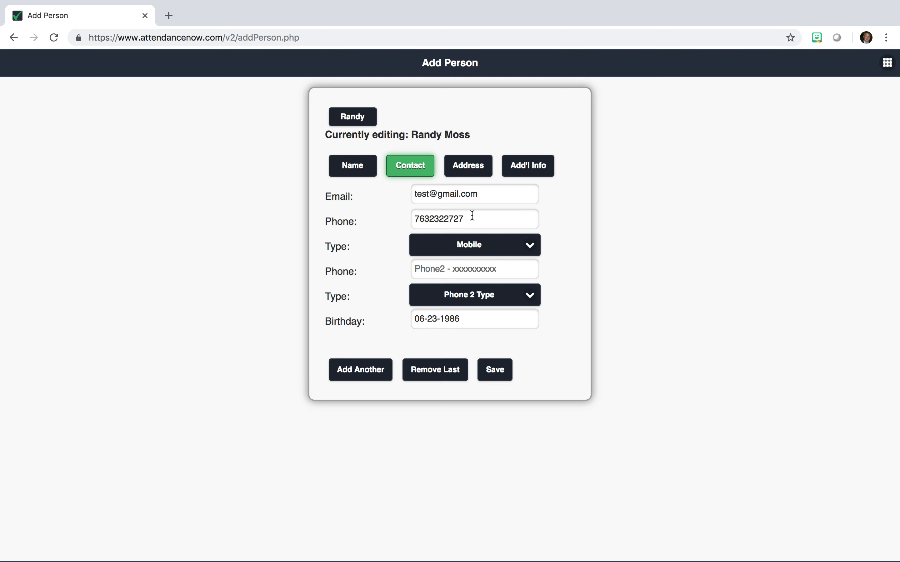
click(467, 172)
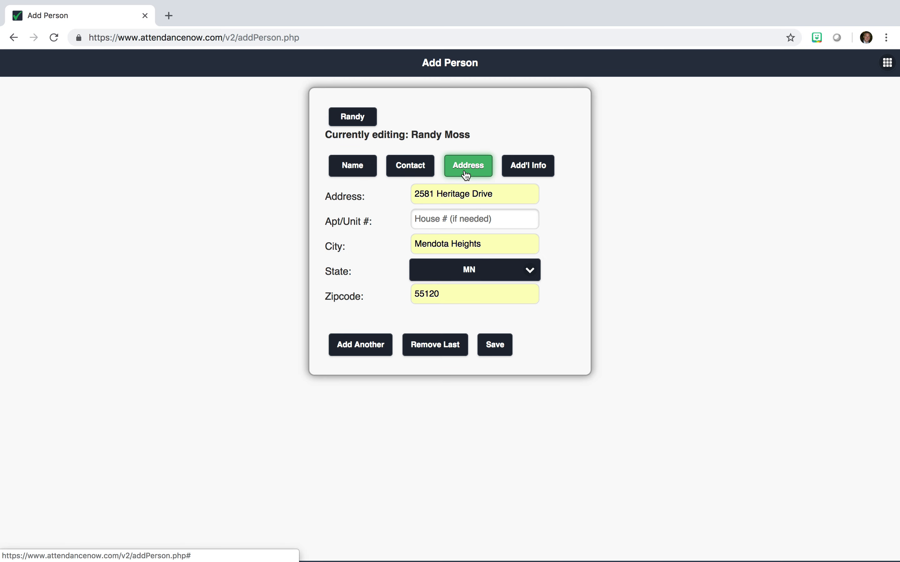
click(361, 171)
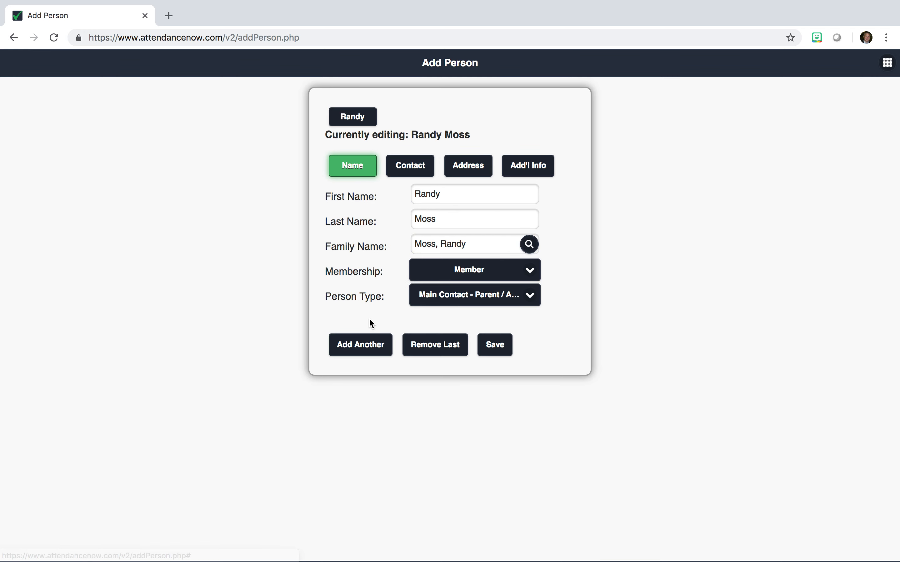
click(362, 346)
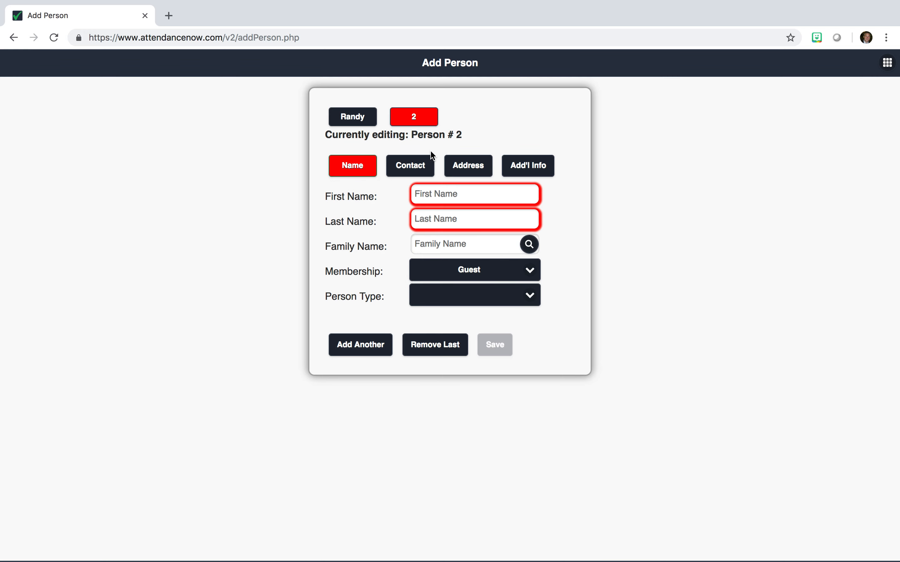
Enter the second person's first and last names and link them to the first person's family
click(431, 191)
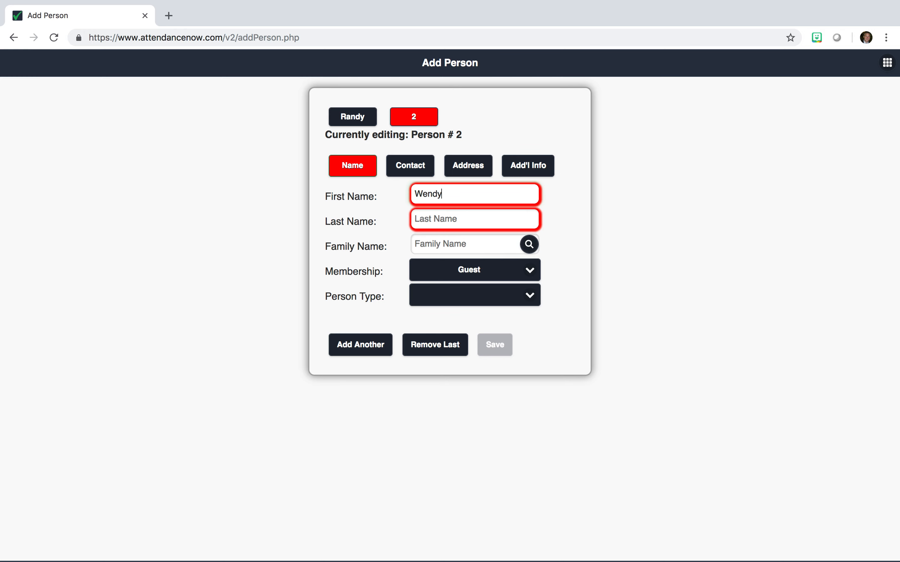
key(Tab)
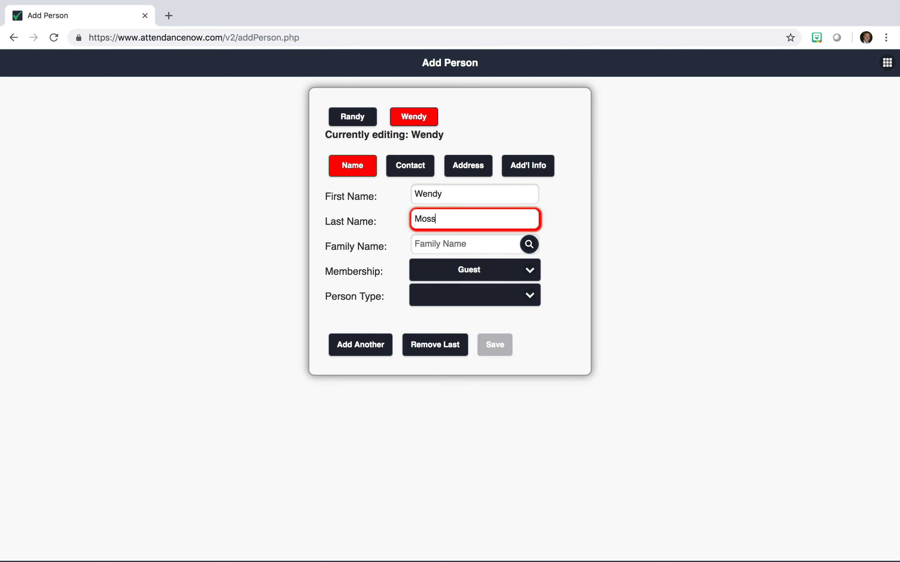
click(432, 240)
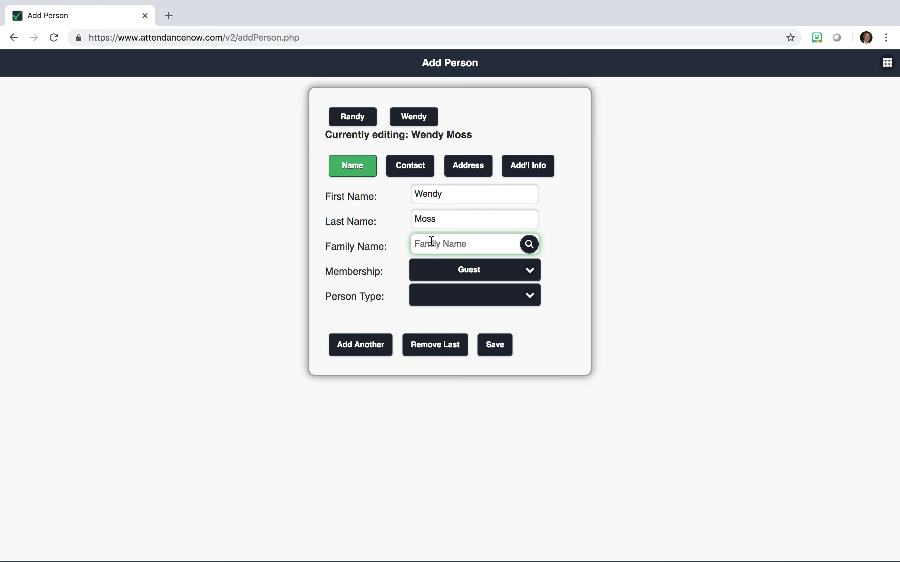
click(580, 262)
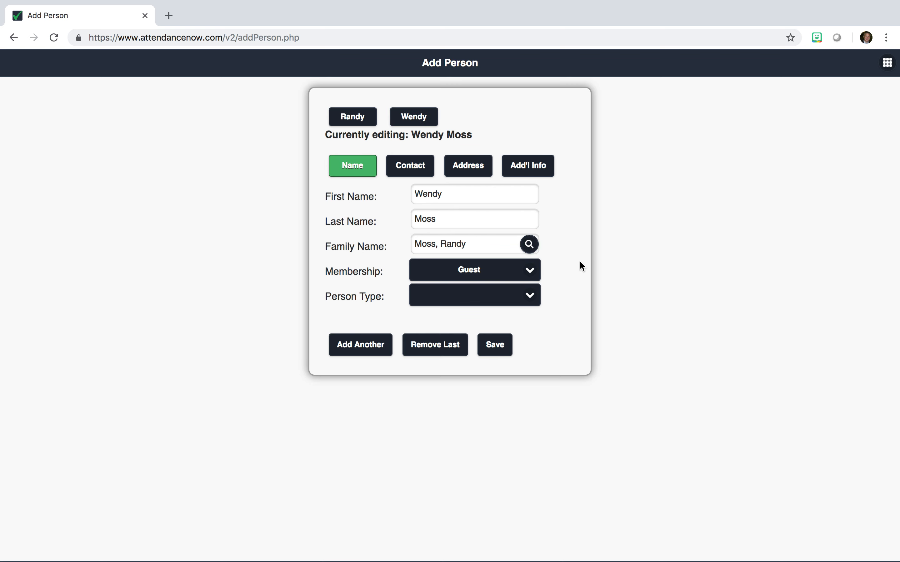
Make the second person a Member and view their Contact section
click(496, 270)
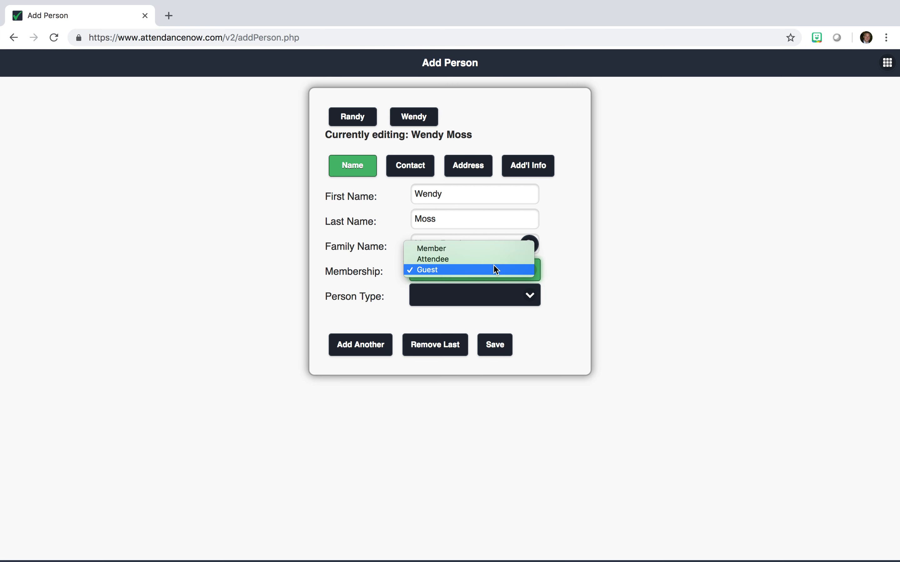
click(465, 252)
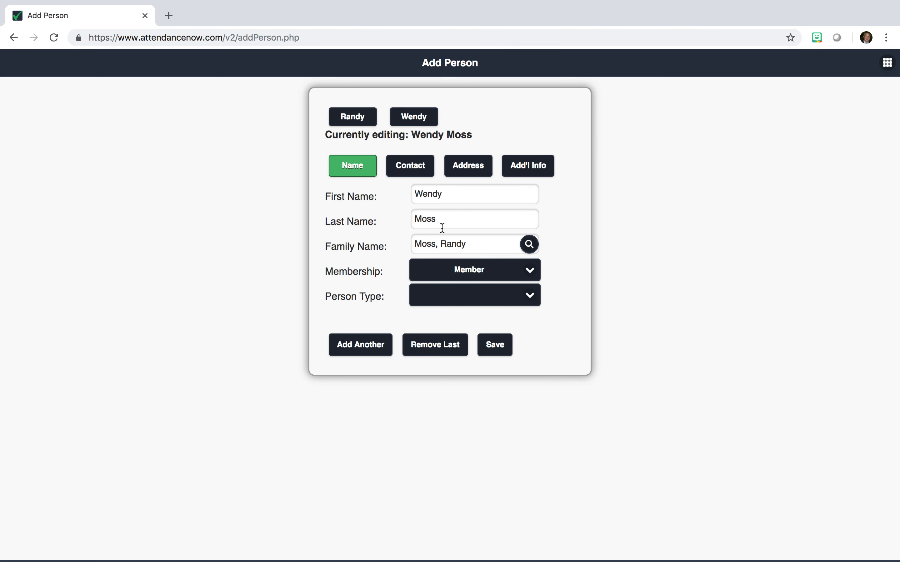
click(416, 176)
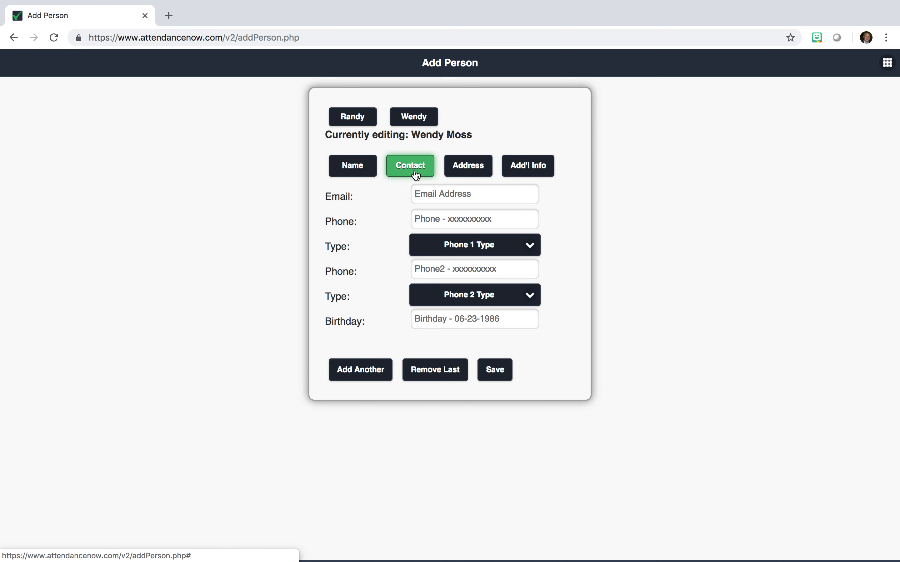
Check the second person's address and save both family members
click(470, 175)
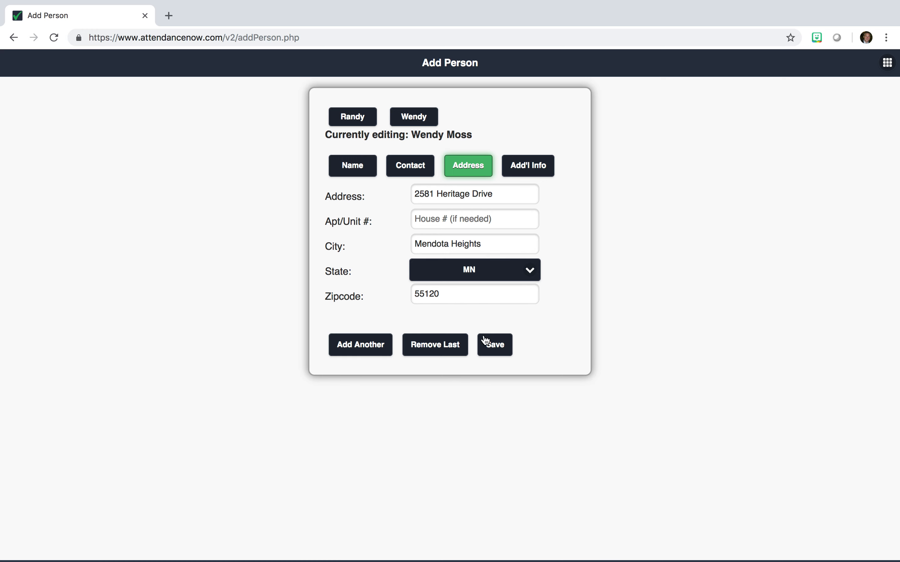
click(493, 350)
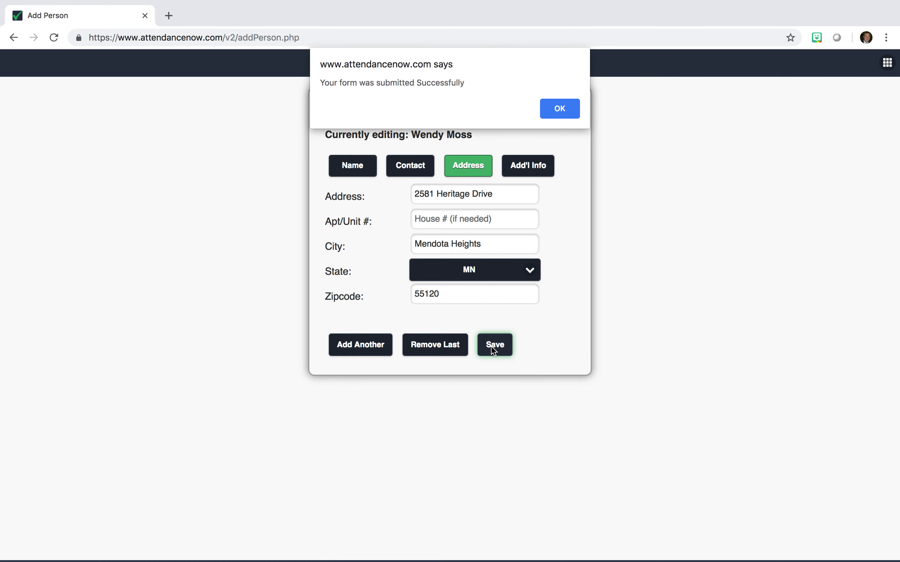
Dismiss the submission alert and go to the Attendance page from the grid menu
click(554, 114)
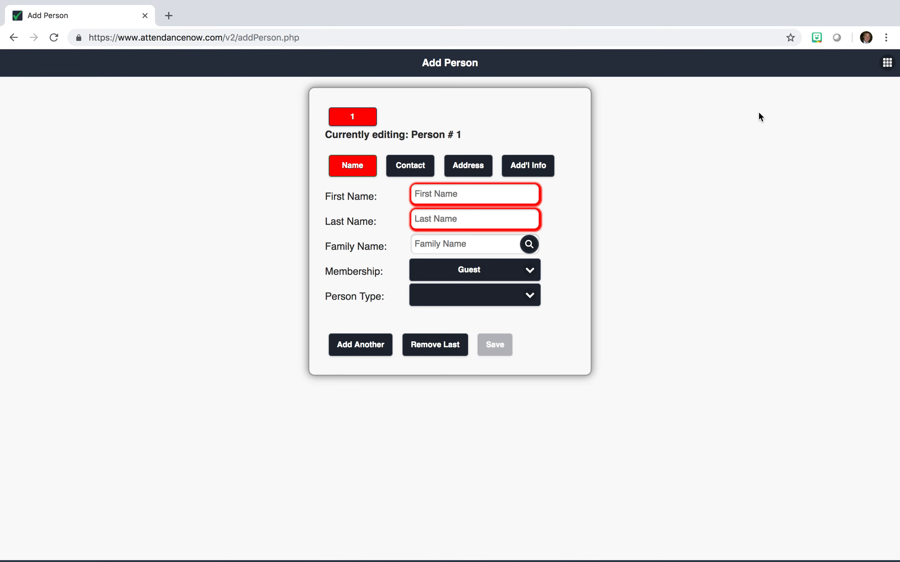
click(887, 67)
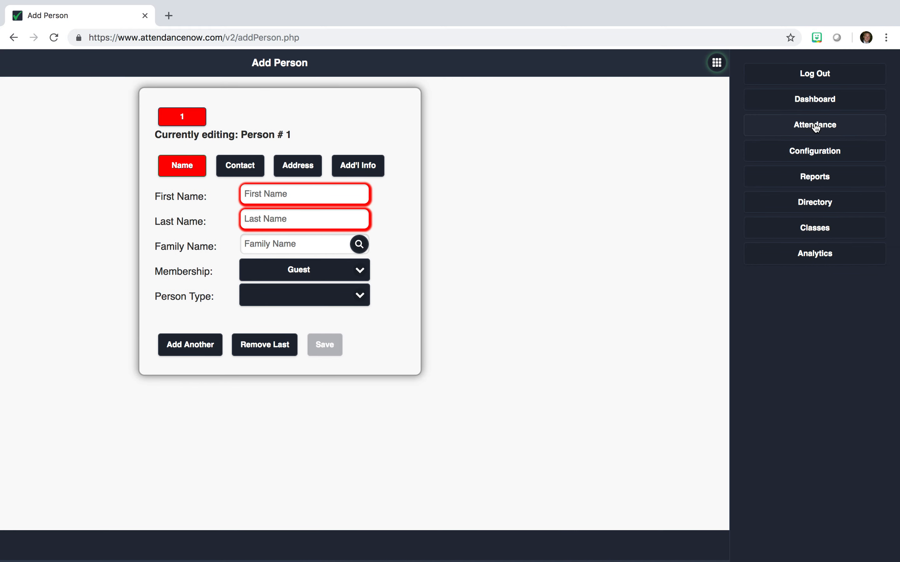
click(815, 126)
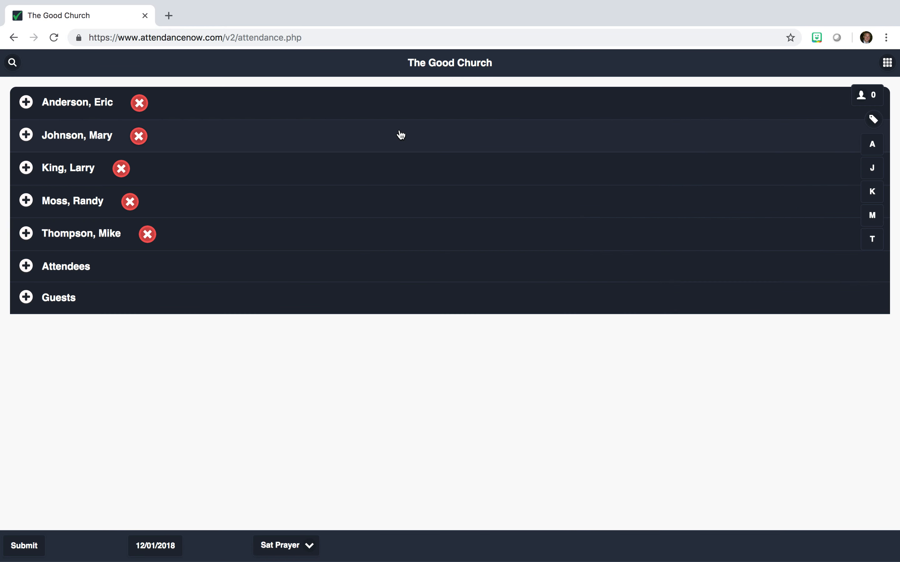
Expand the new family row to see both members, then expand Attendees and Guests
click(93, 208)
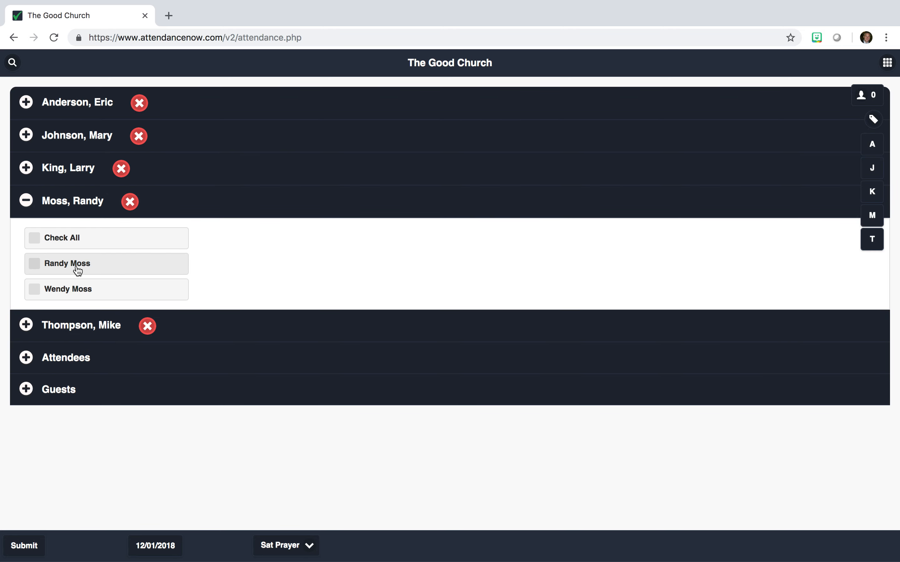
click(78, 204)
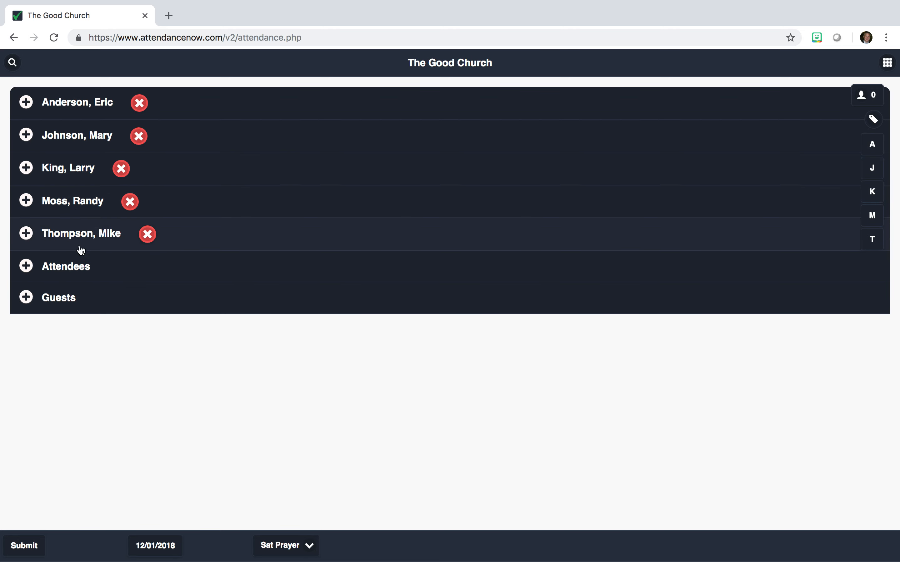
click(82, 278)
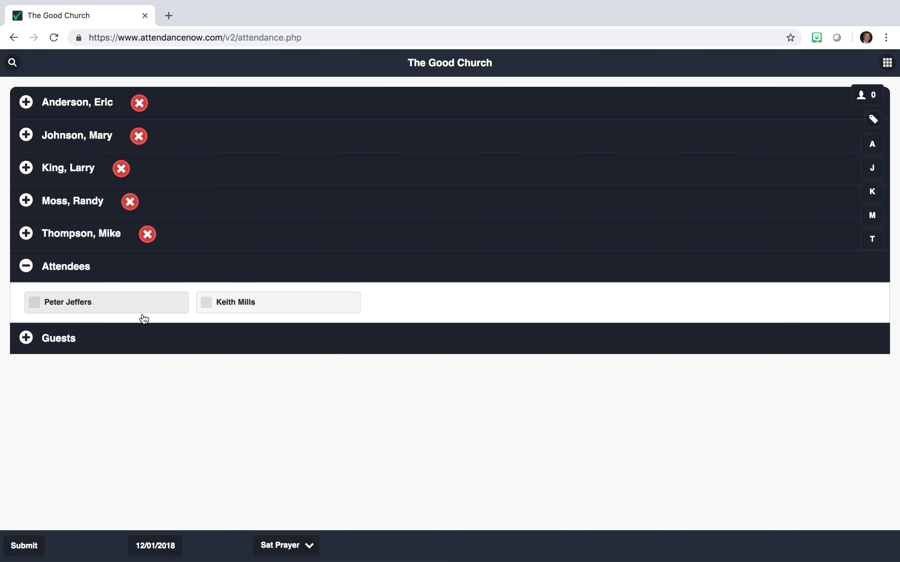
click(95, 342)
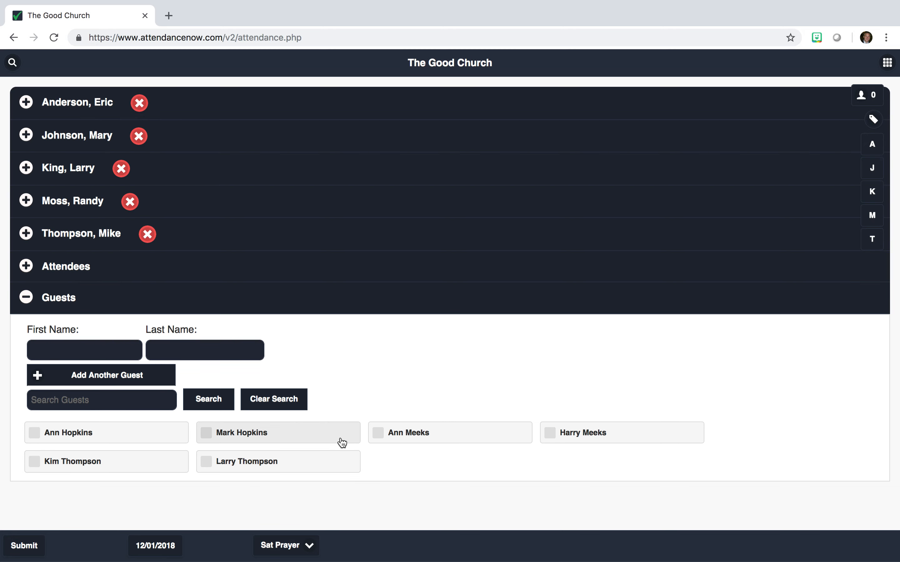
Recheck the family row and the Attendees and Guests lists a second time
click(73, 208)
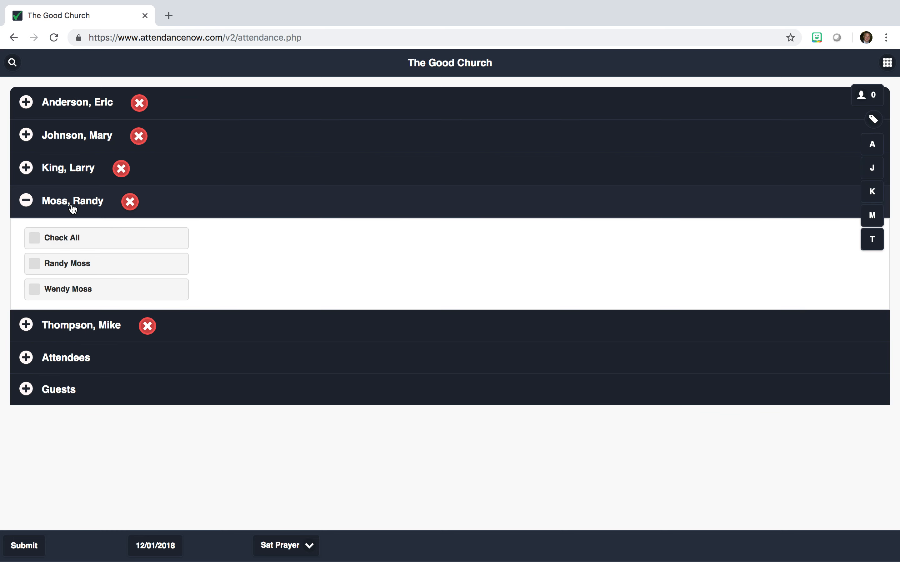
click(73, 209)
click(85, 268)
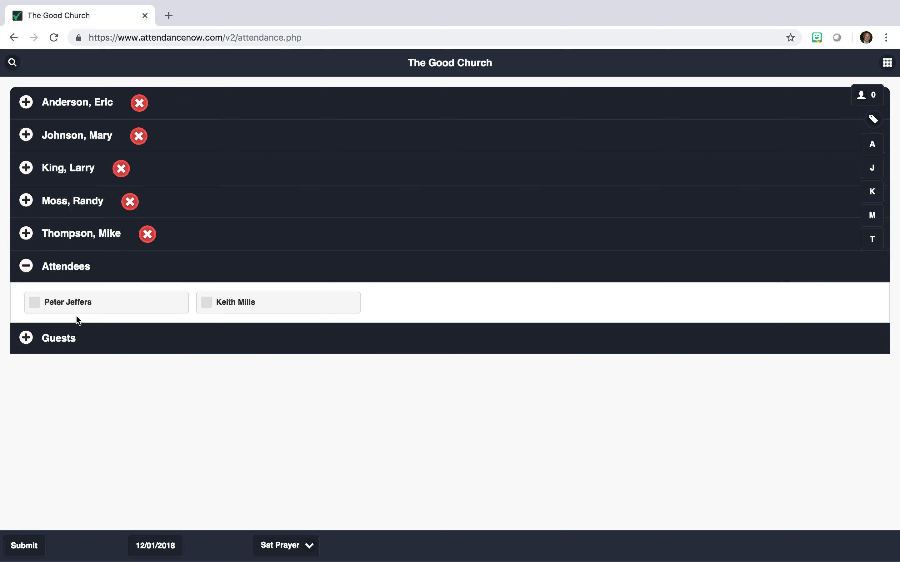
click(73, 340)
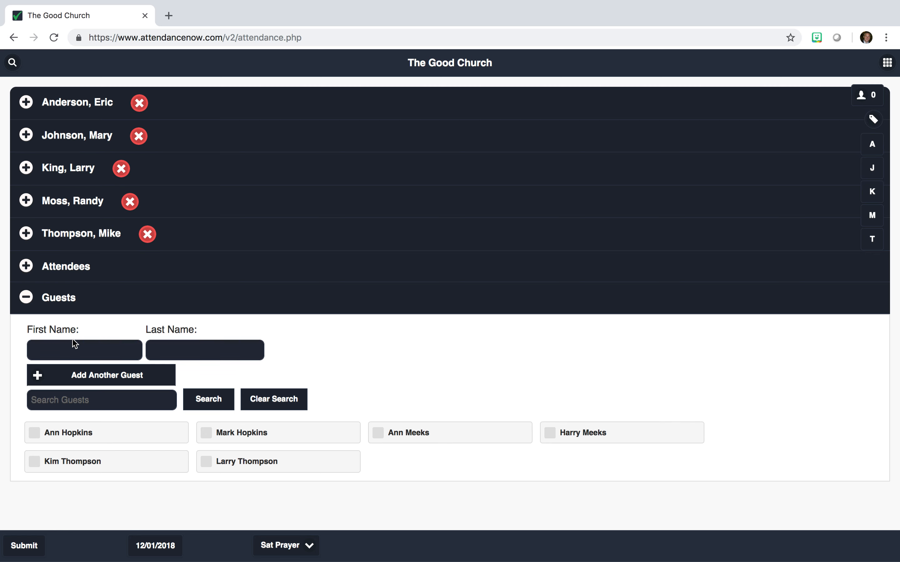
click(889, 64)
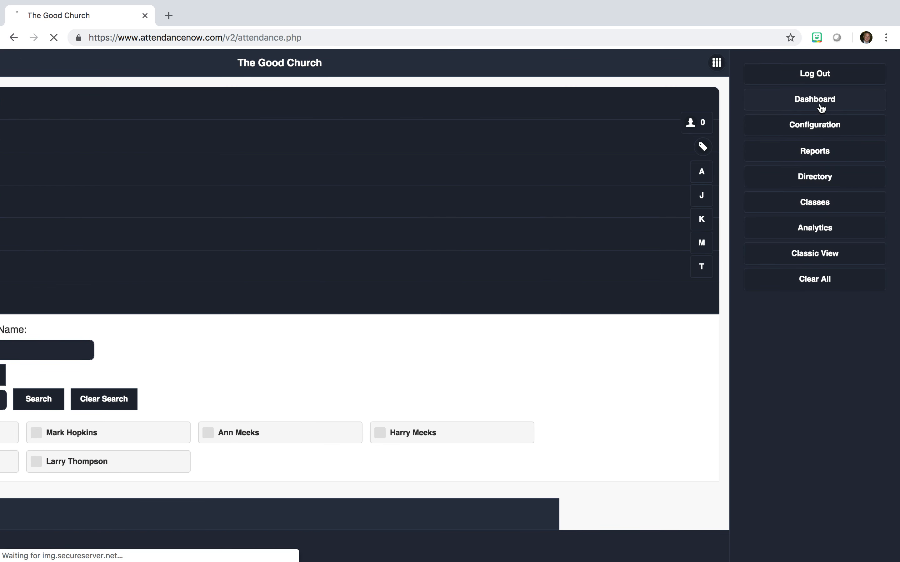
Open a blank Add People form via Dashboard and Configuration
click(821, 107)
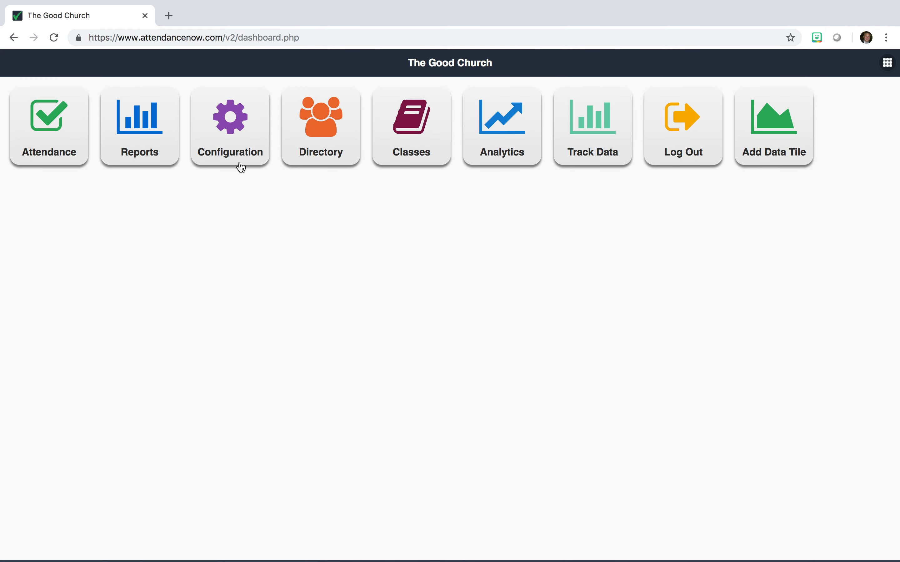
click(241, 167)
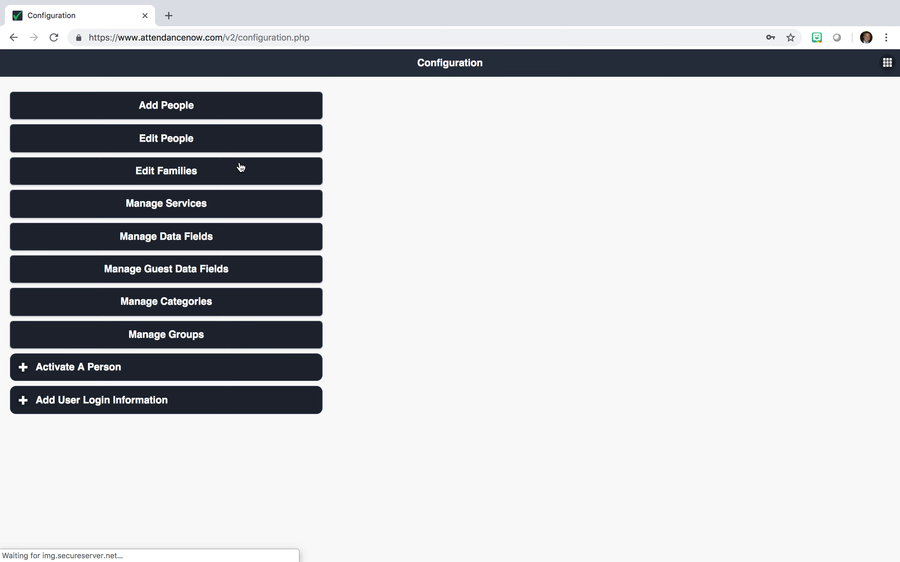
click(197, 114)
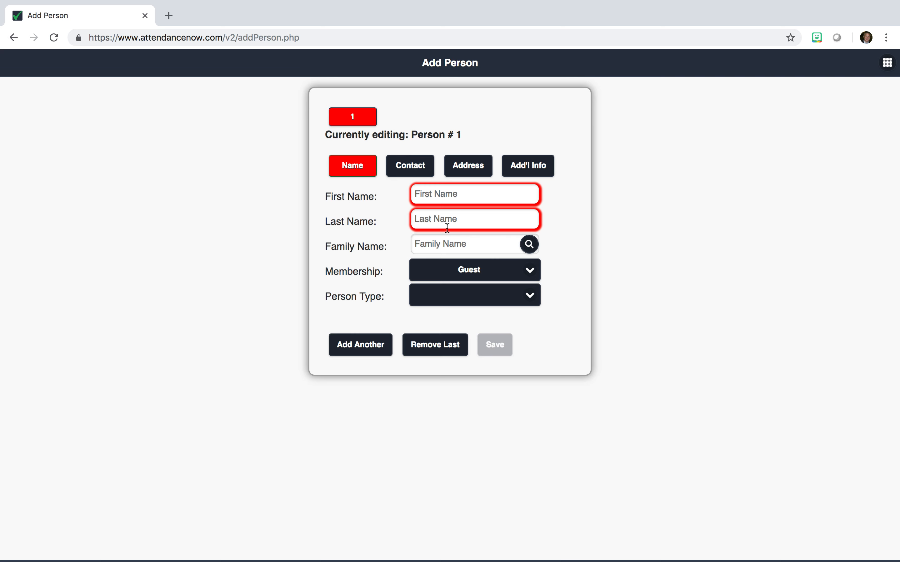